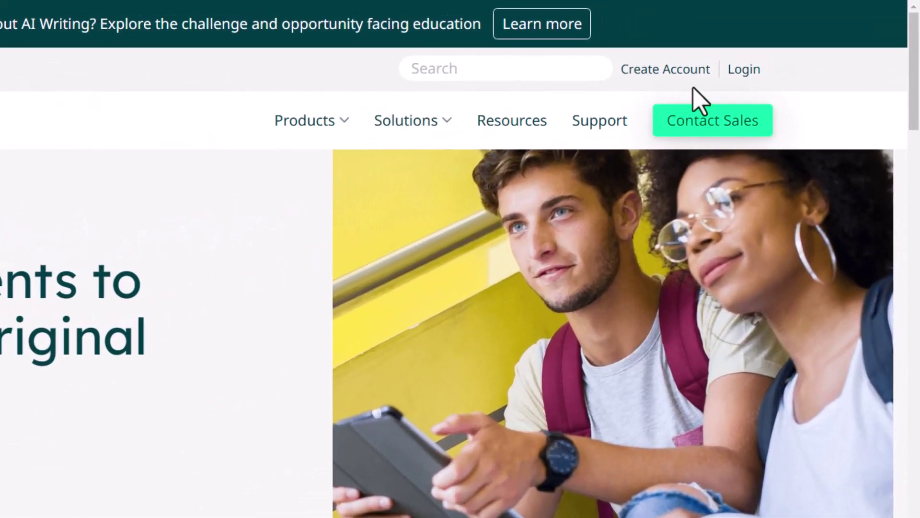
# - Log in to Turnitin with the account email and password
pyautogui.click(745, 71)
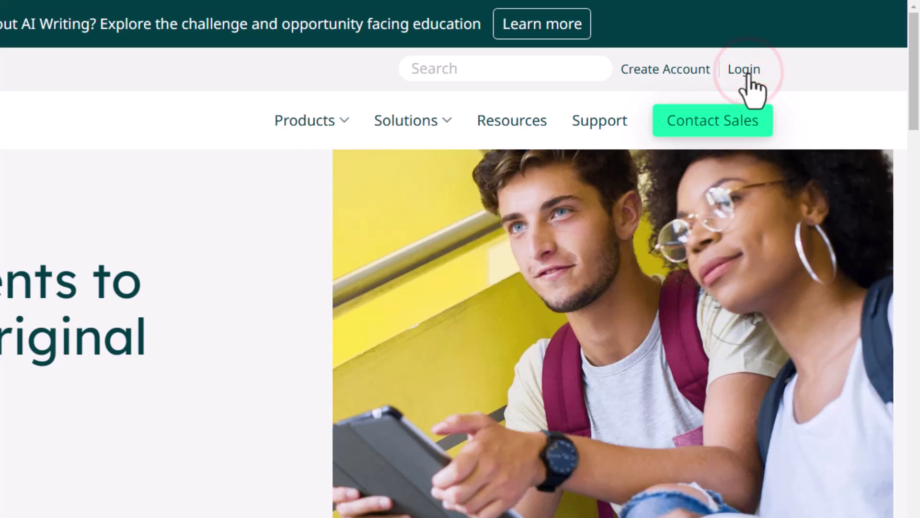
pyautogui.write('[email protected]')
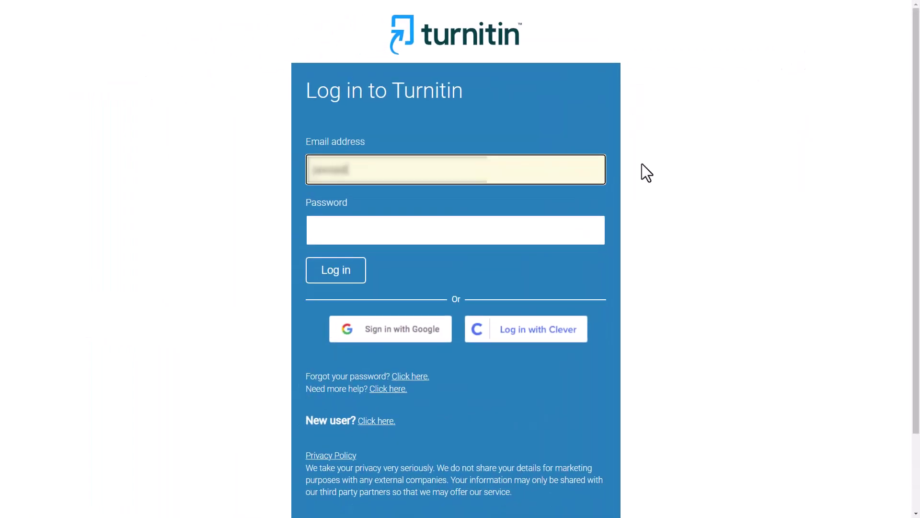
pyautogui.write('rocketmail.com')
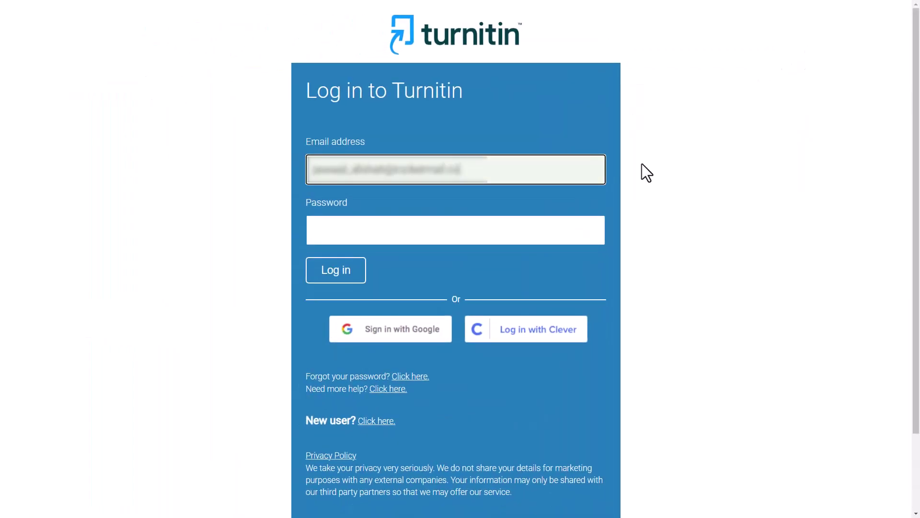
pyautogui.press('Tab')
pyautogui.write('••••••••••••')
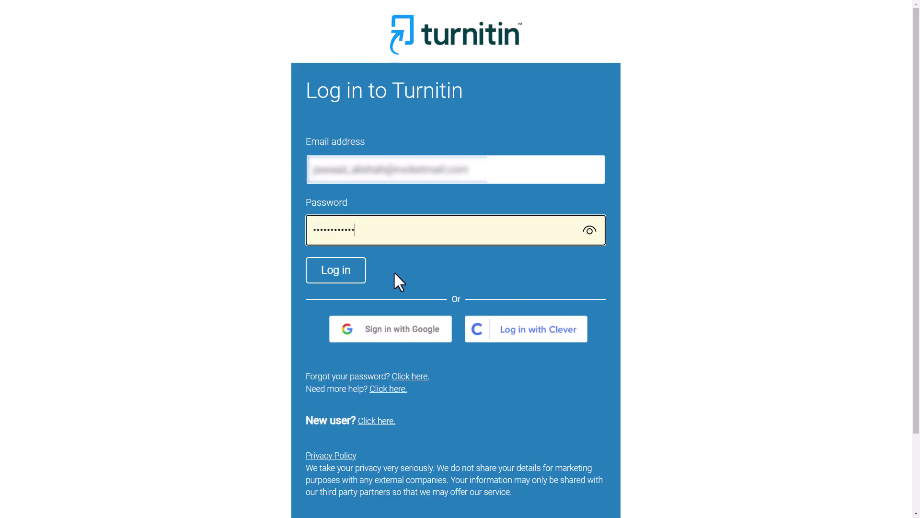
pyautogui.click(356, 270)
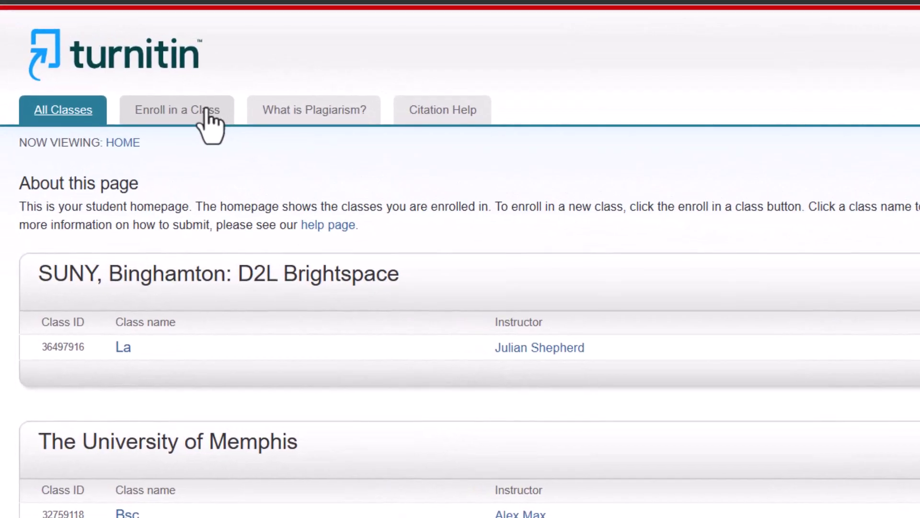
pyautogui.click(207, 114)
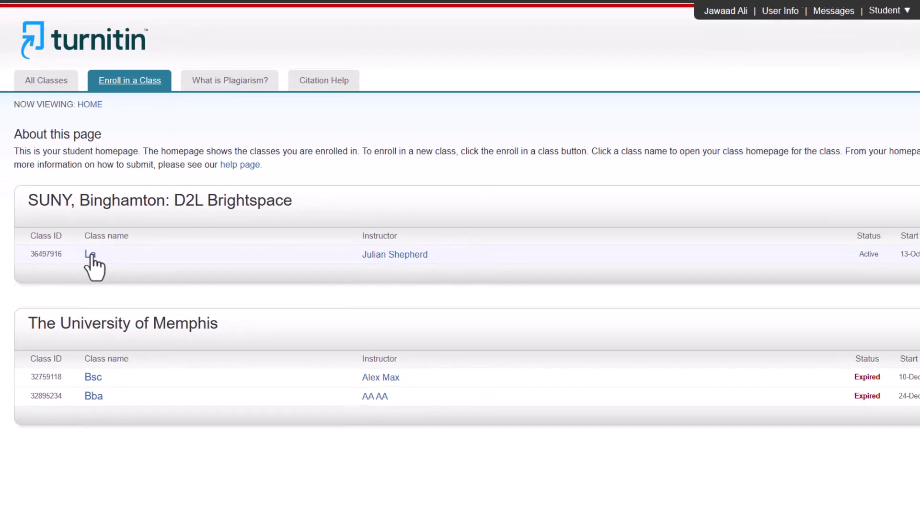
# - Start a submission for the first Paper check in class La titled 'Can meaning be Fixed?'
pyautogui.click(115, 329)
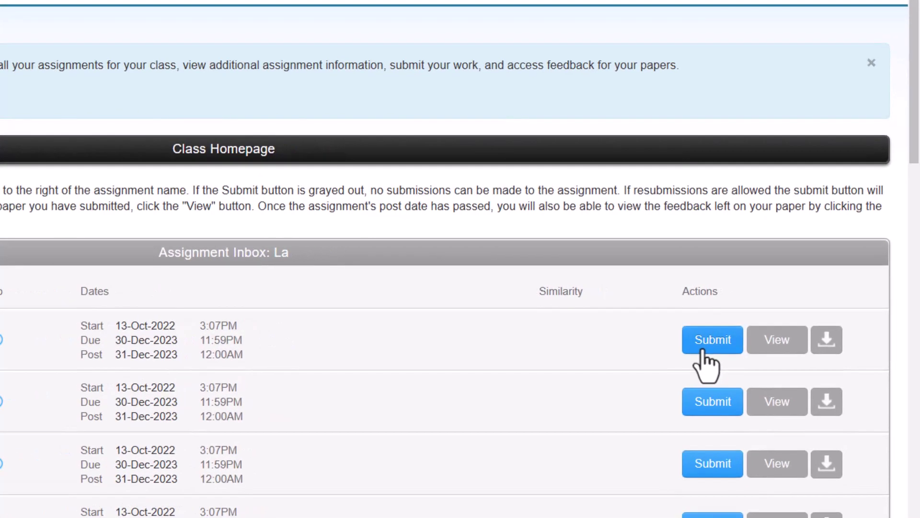
pyautogui.click(774, 318)
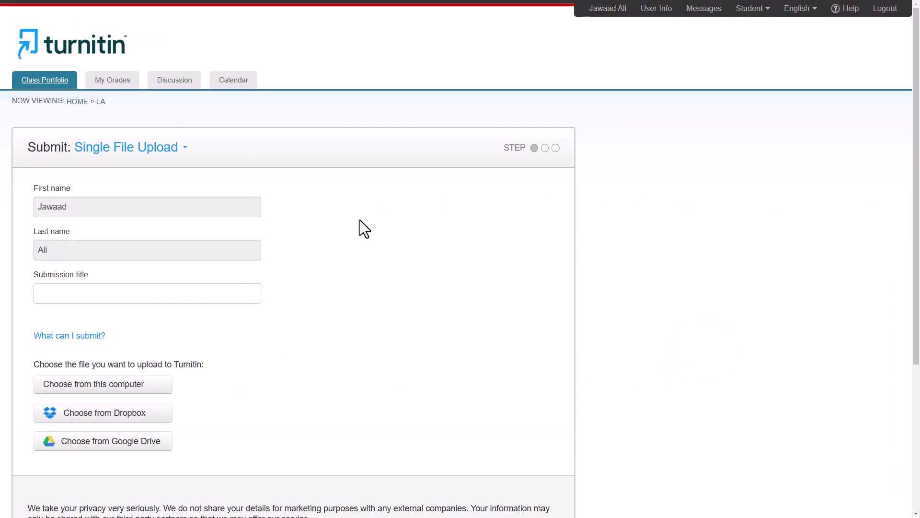
pyautogui.press('Tab')
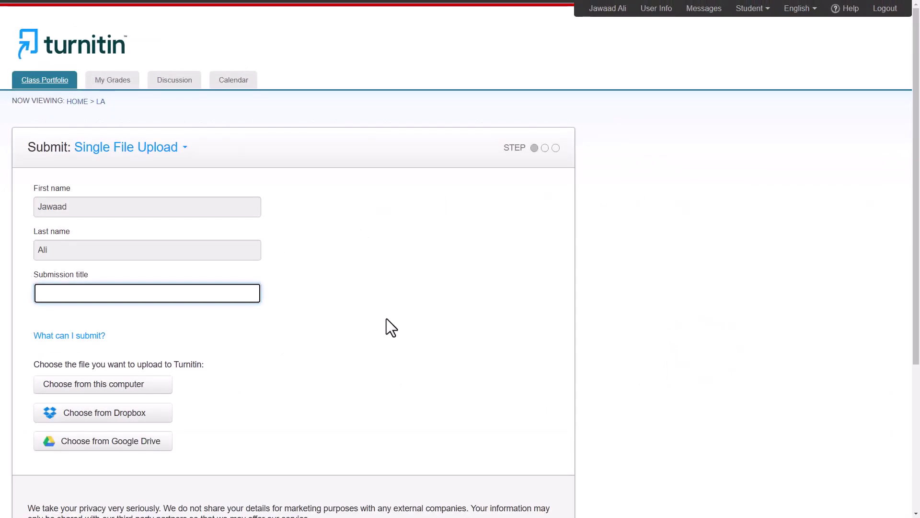
pyautogui.write('Can be')
pyautogui.press('BackSpace')
pyautogui.press('BackSpace')
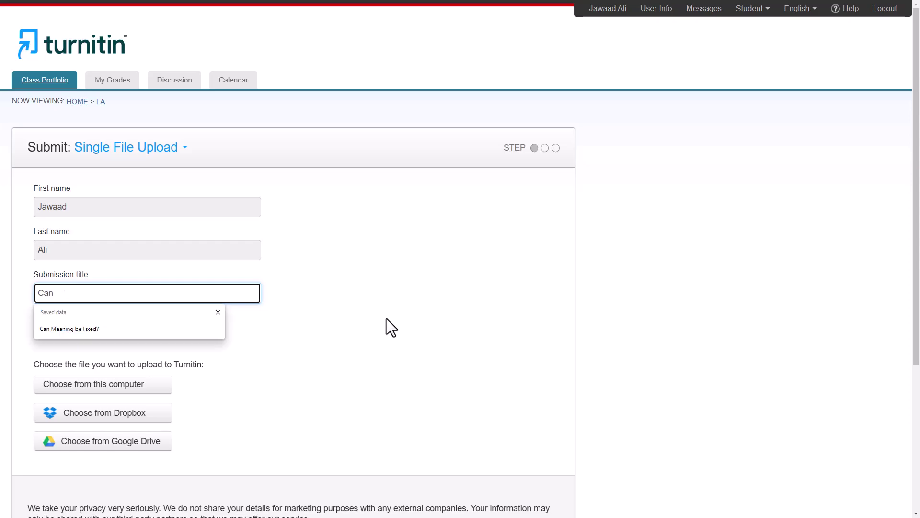
pyautogui.write('meaning be')
pyautogui.write(' Fixed?')
pyautogui.click(386, 319)
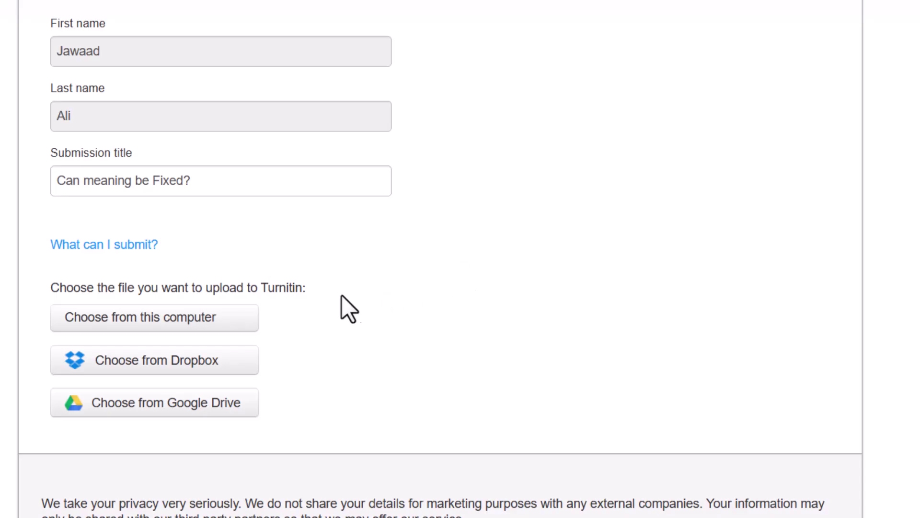
# - Attach 'Turnitin Demo File.docx' from the computer to the submission
pyautogui.click(214, 320)
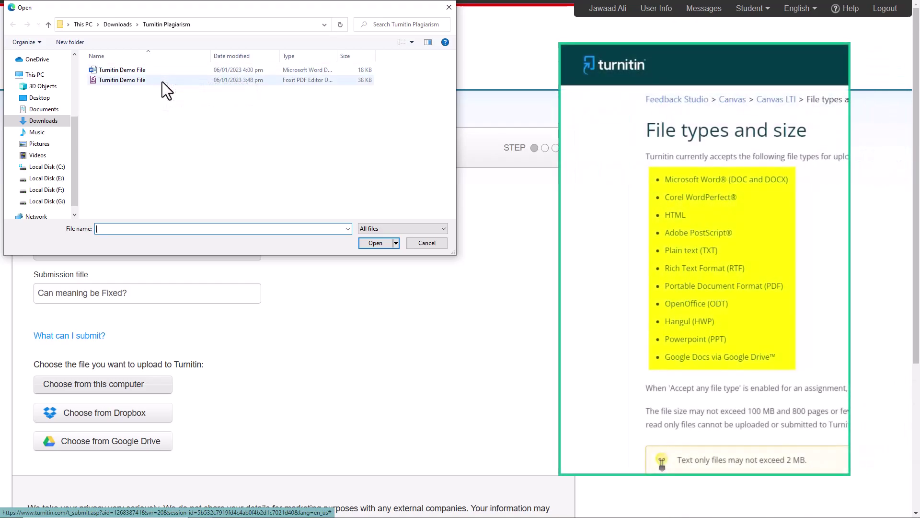
pyautogui.moveTo(123, 80)
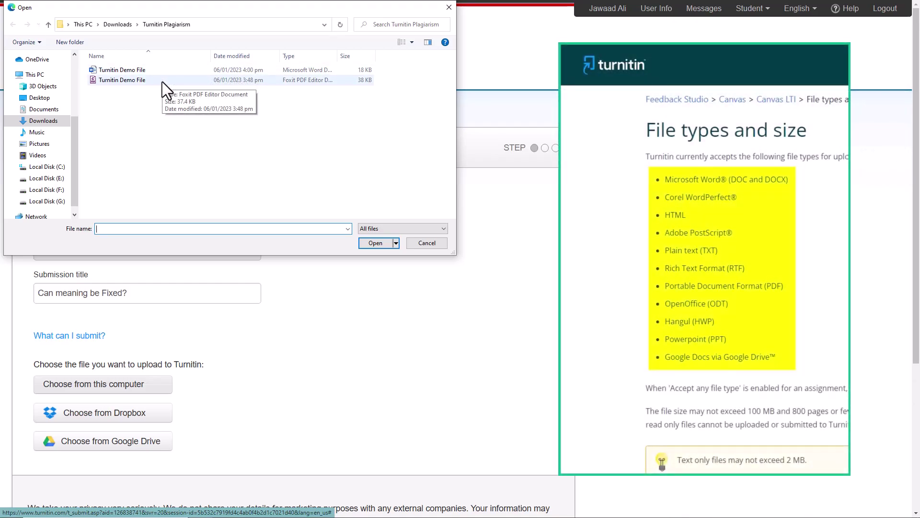
pyautogui.click(156, 70)
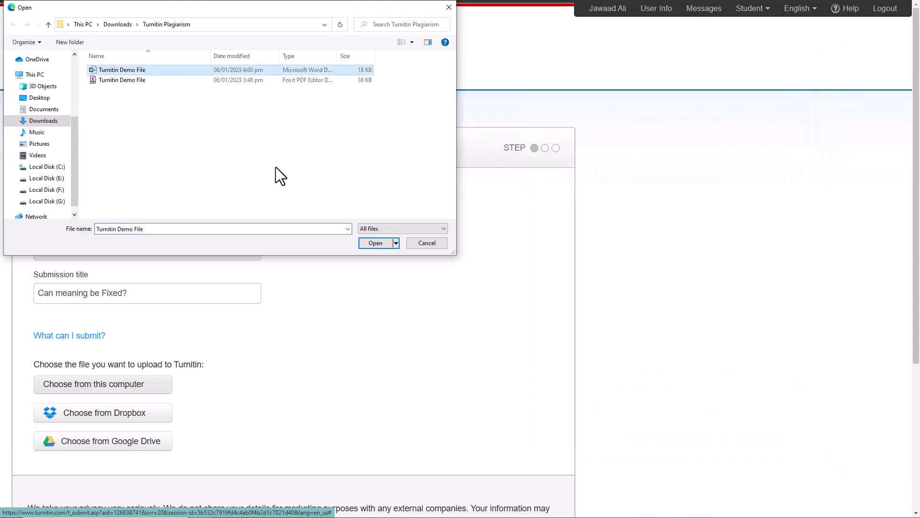
pyautogui.click(372, 242)
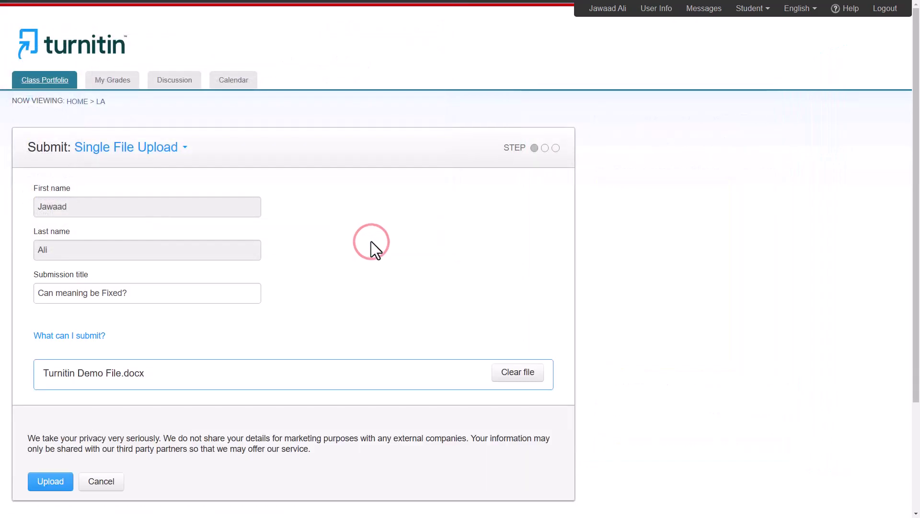
# - Upload the paper and confirm it as the submission
pyautogui.click(64, 484)
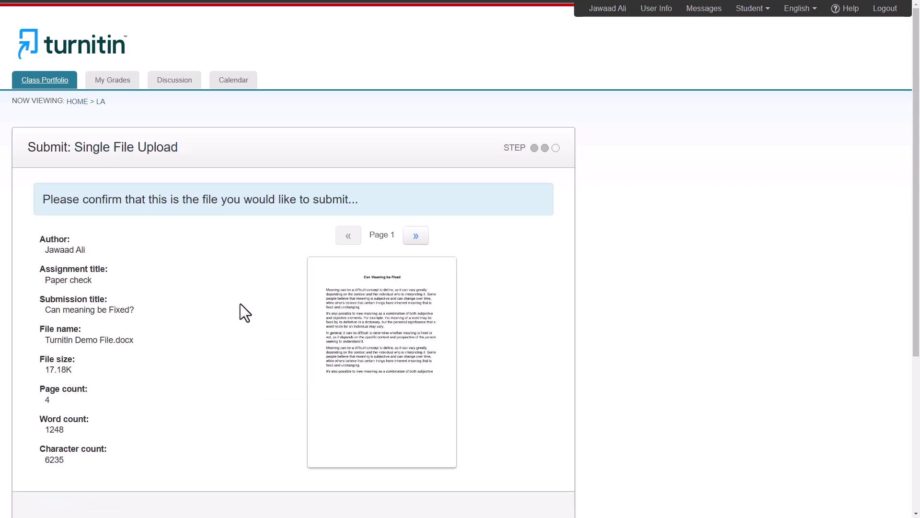
pyautogui.scroll(-1, 252, 328)
pyautogui.scroll(-3, 251, 328)
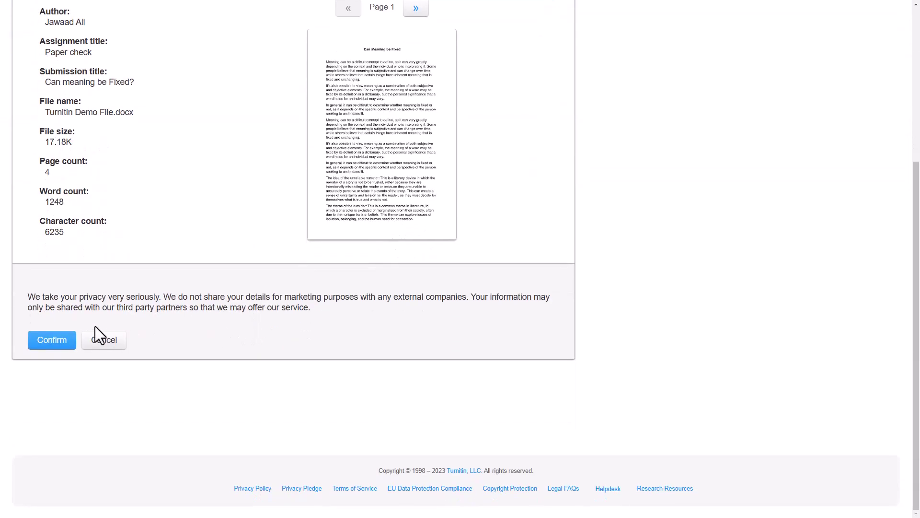
pyautogui.click(69, 337)
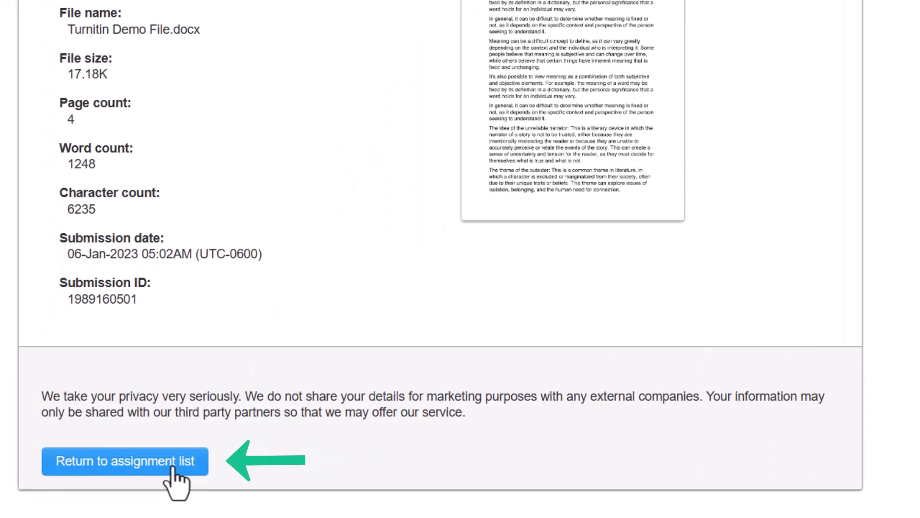
# - Return to the assignment list and view the submitted paper in a maximized window
pyautogui.click(178, 469)
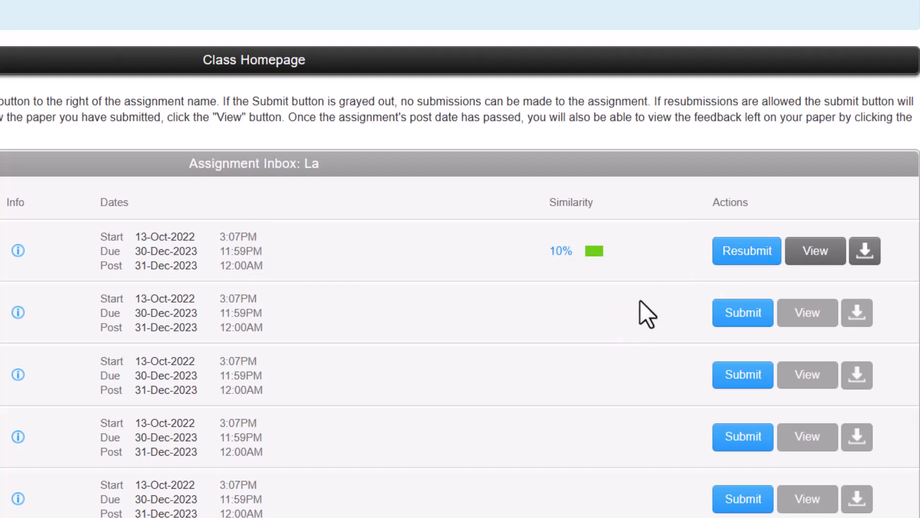
pyautogui.click(826, 260)
pyautogui.click(886, 11)
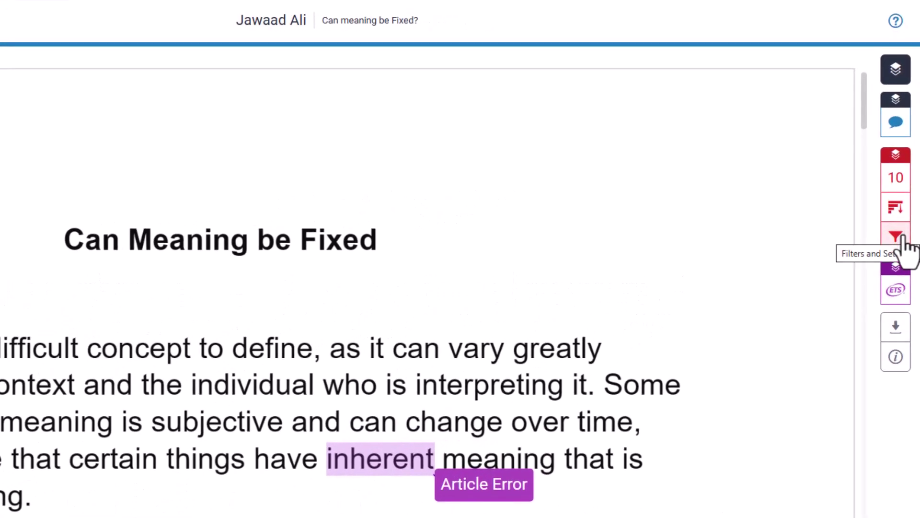
# - Download the similarity report from Feedback Studio's filters and settings panel
pyautogui.click(904, 240)
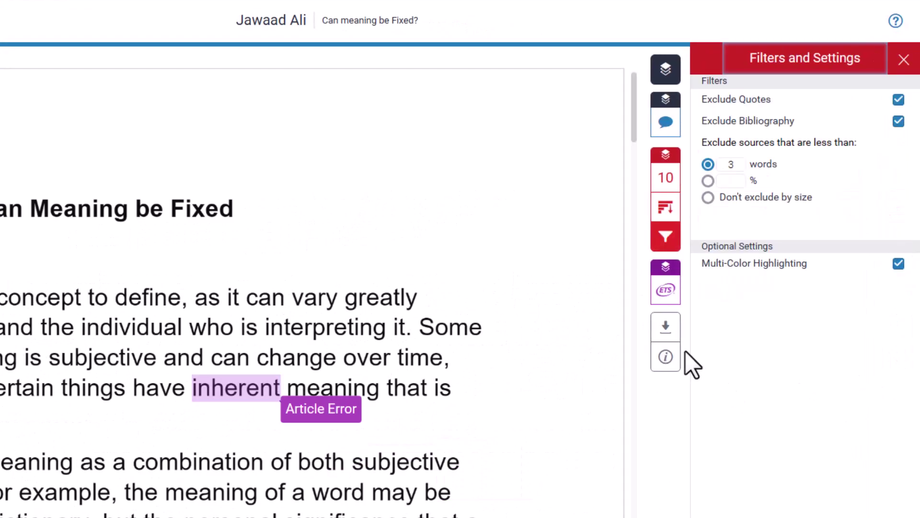
pyautogui.click(665, 329)
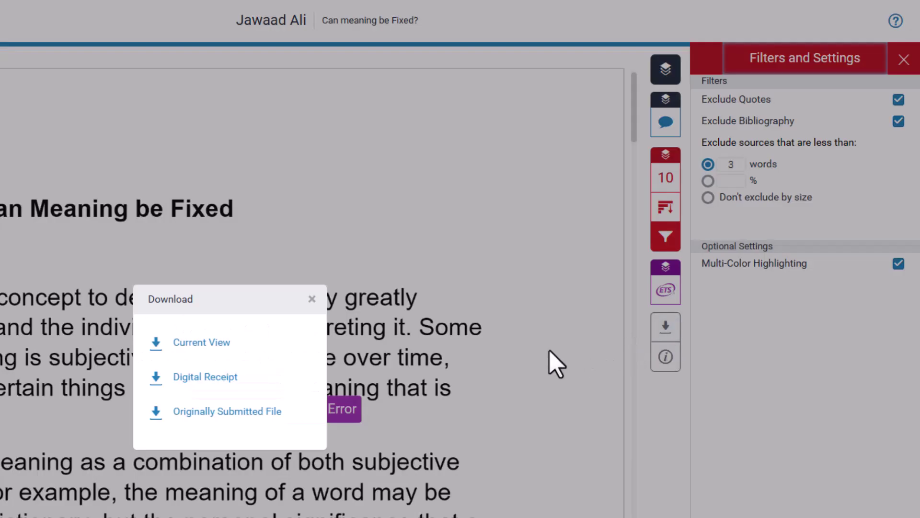
pyautogui.click(202, 342)
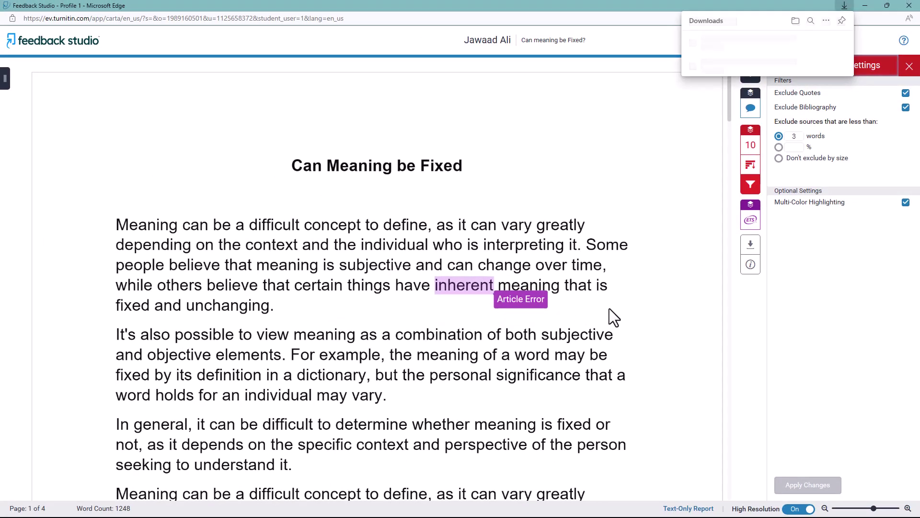
# - Open the downloaded report PDF in Edge to its 10% similarity summary
pyautogui.click(717, 48)
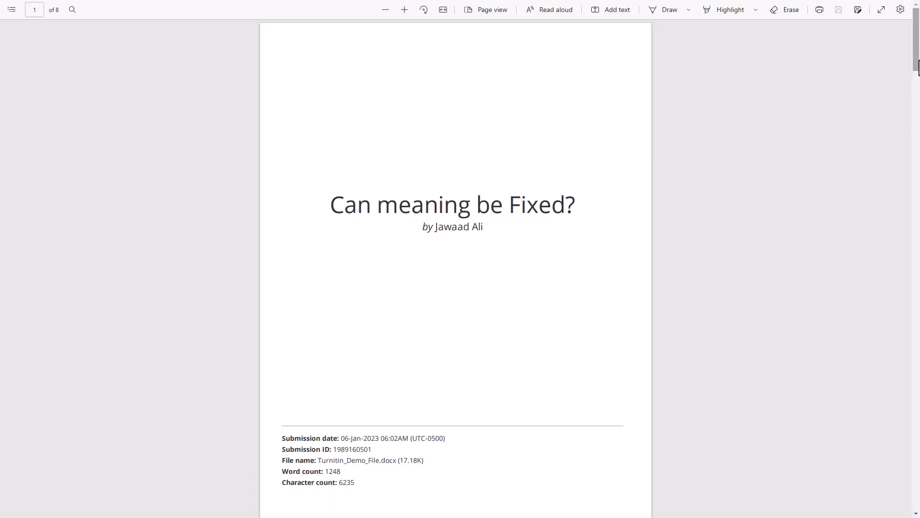
pyautogui.moveTo(917, 65); pyautogui.dragTo(916, 375)
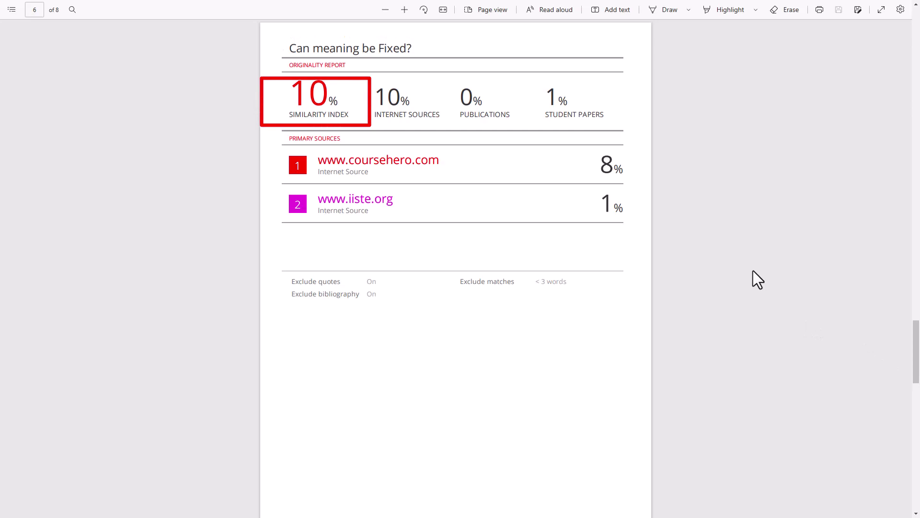